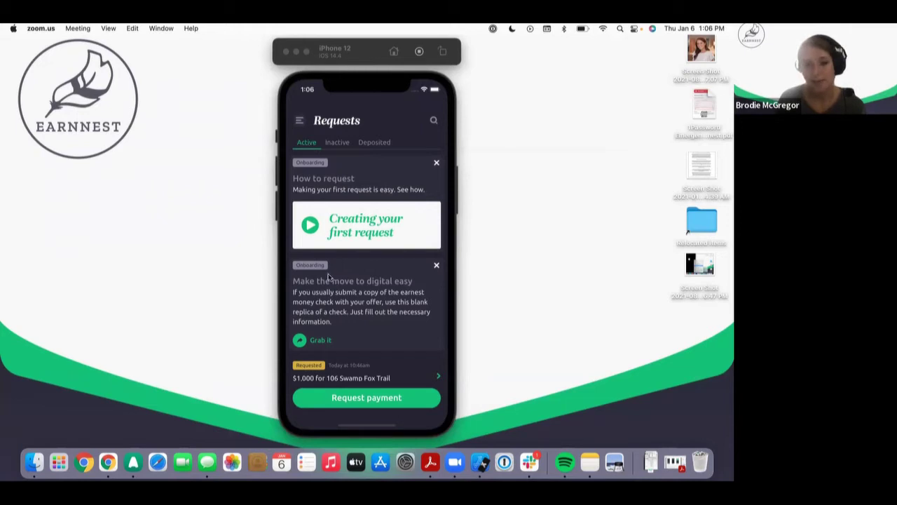
click(357, 254)
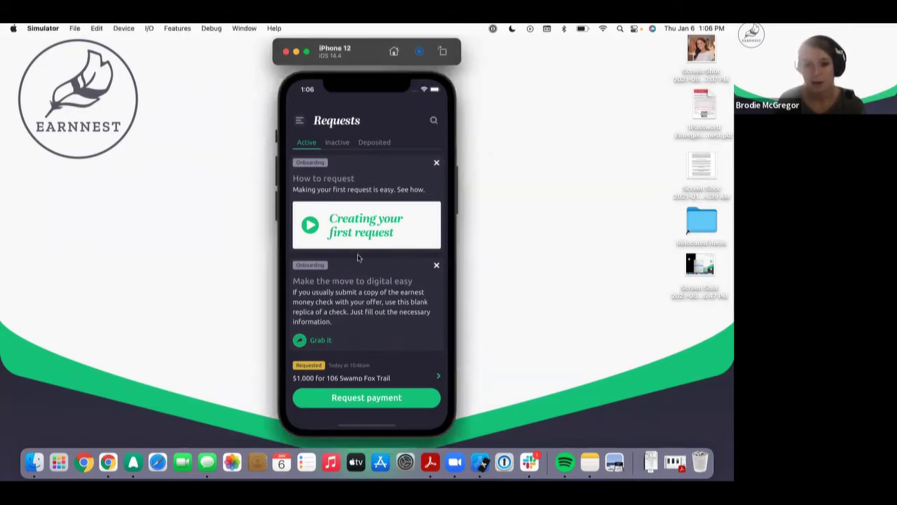
scroll(362, 197, down, 4)
scroll(360, 189, down, 3)
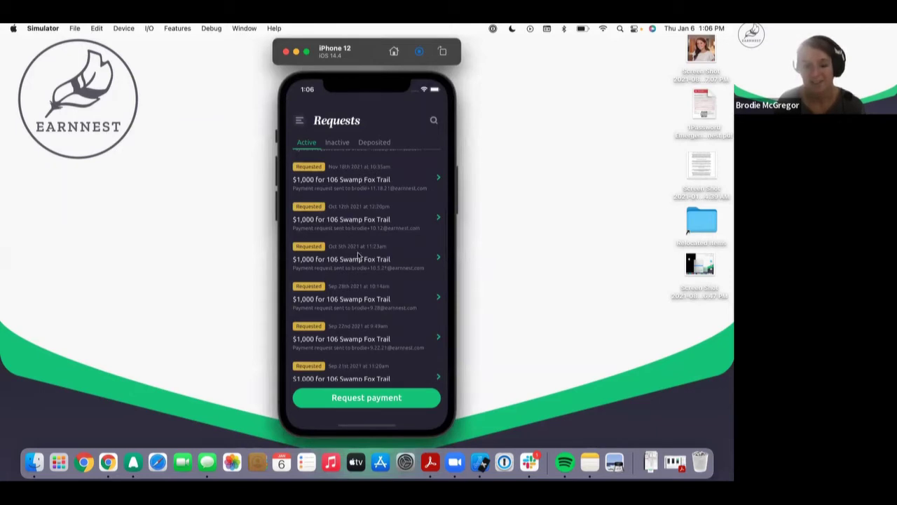
click(383, 91)
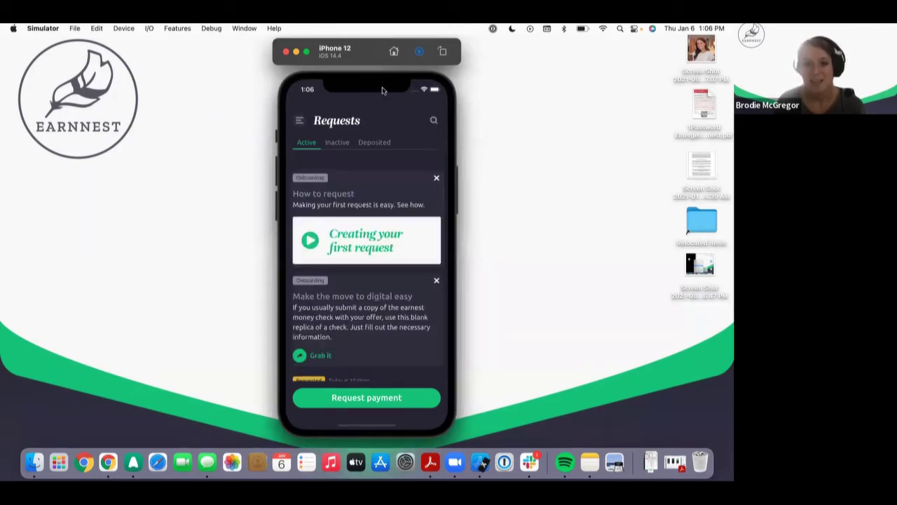
click(337, 143)
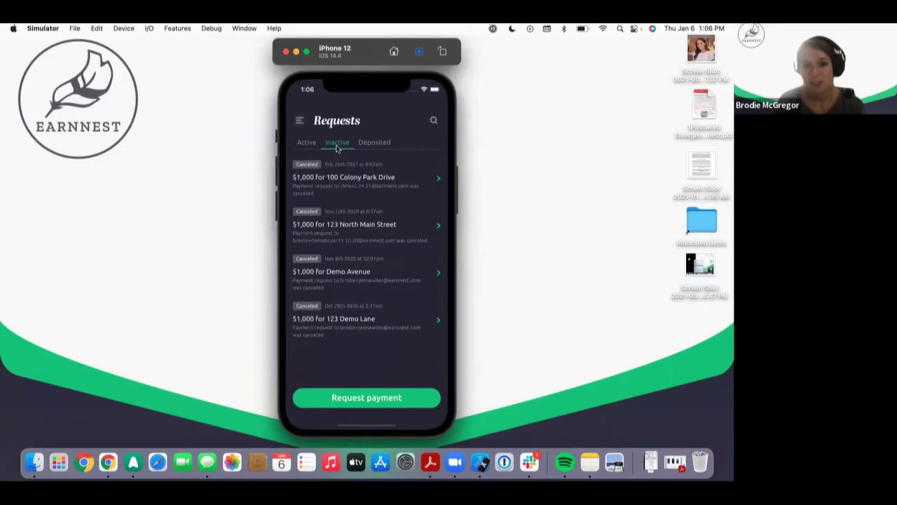
click(373, 143)
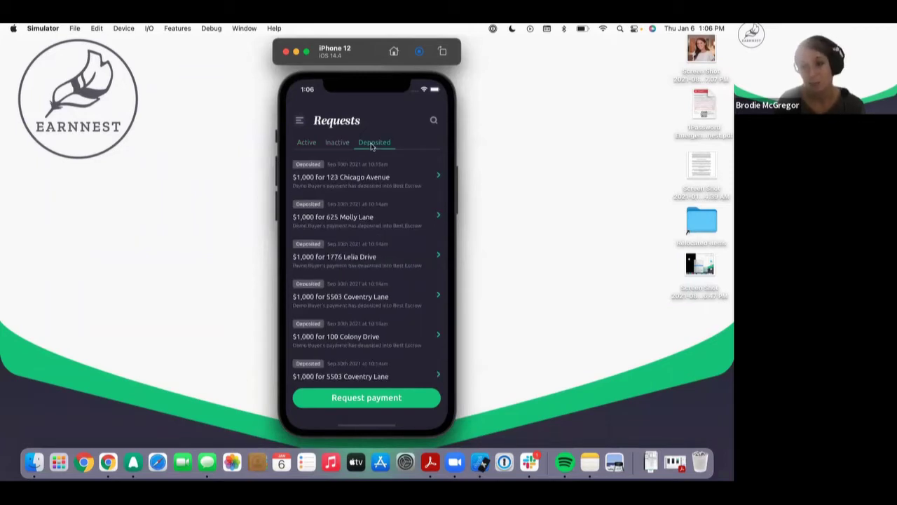
click(306, 144)
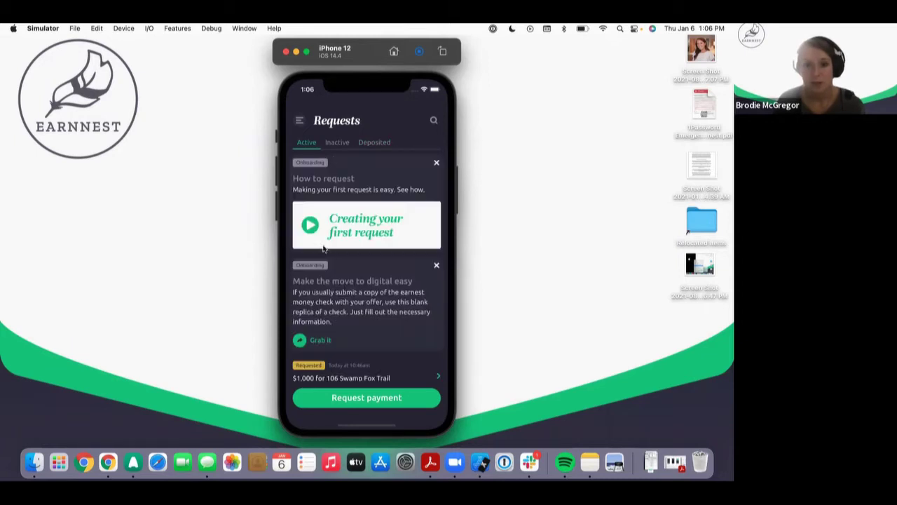
click(299, 121)
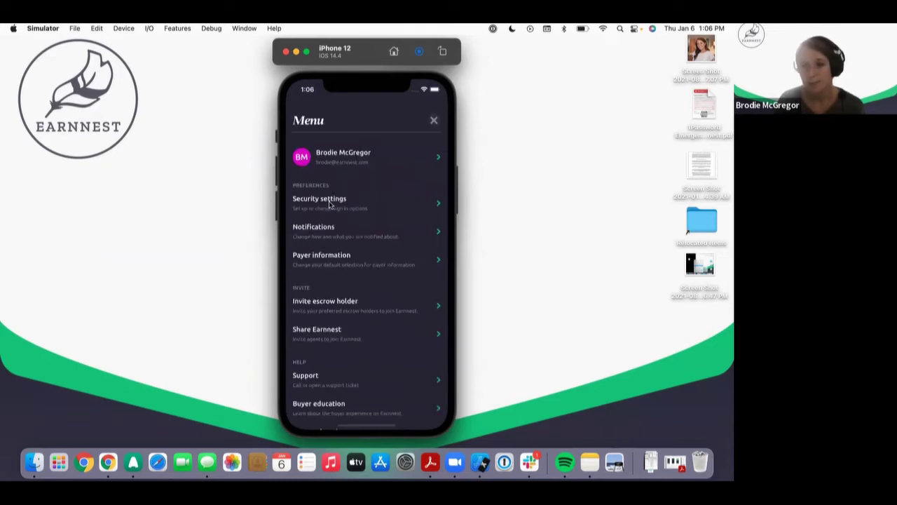
click(330, 202)
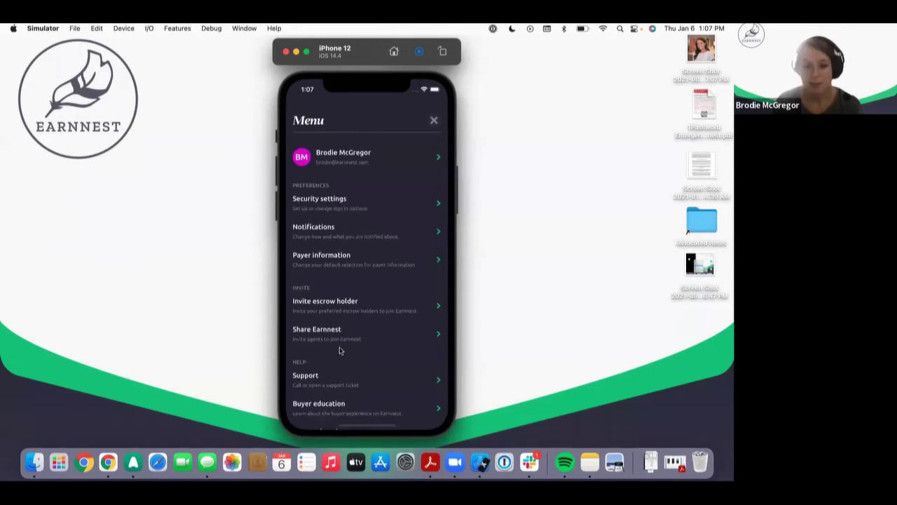
scroll(344, 330, down, 3)
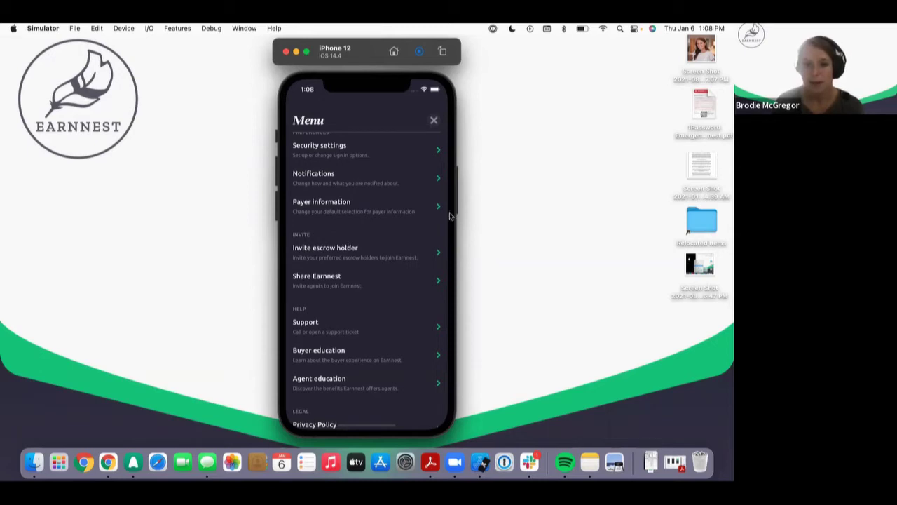
scroll(450, 216, up, 3)
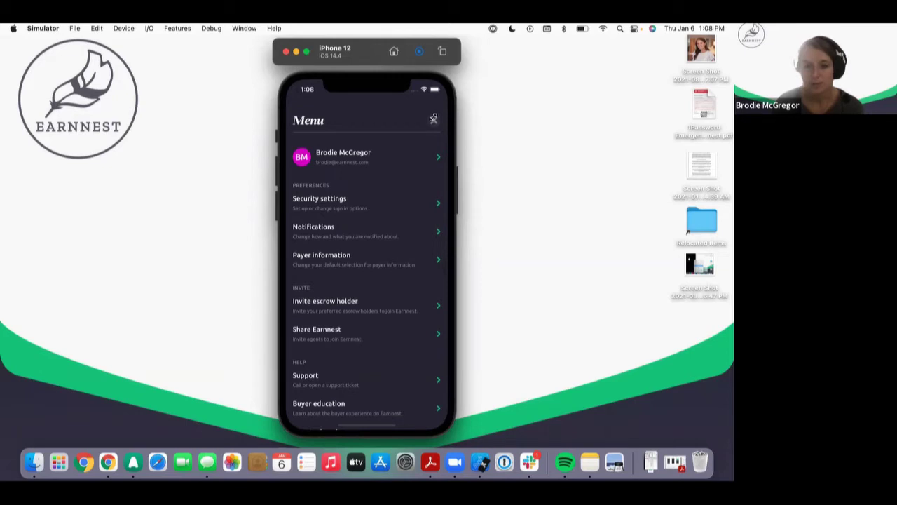
click(433, 120)
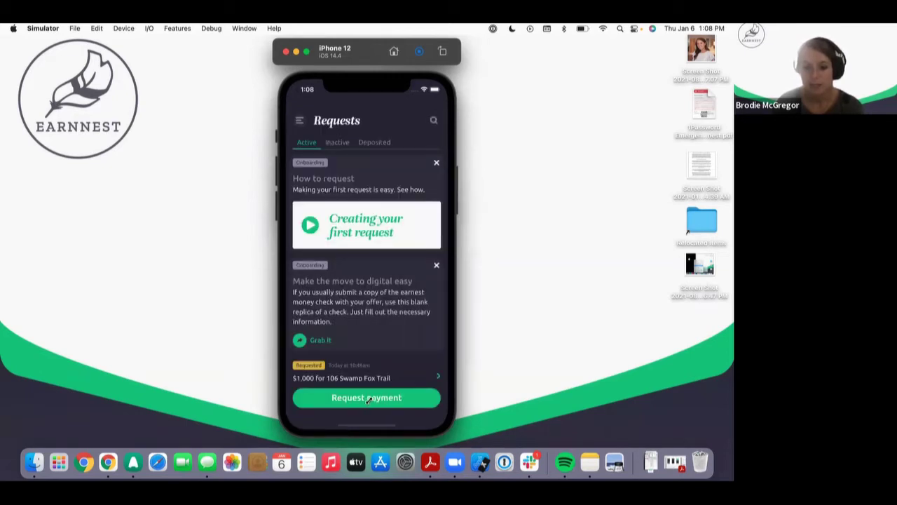
Step: Start a new payment request, answering that you don't have the payer's email
click(366, 398)
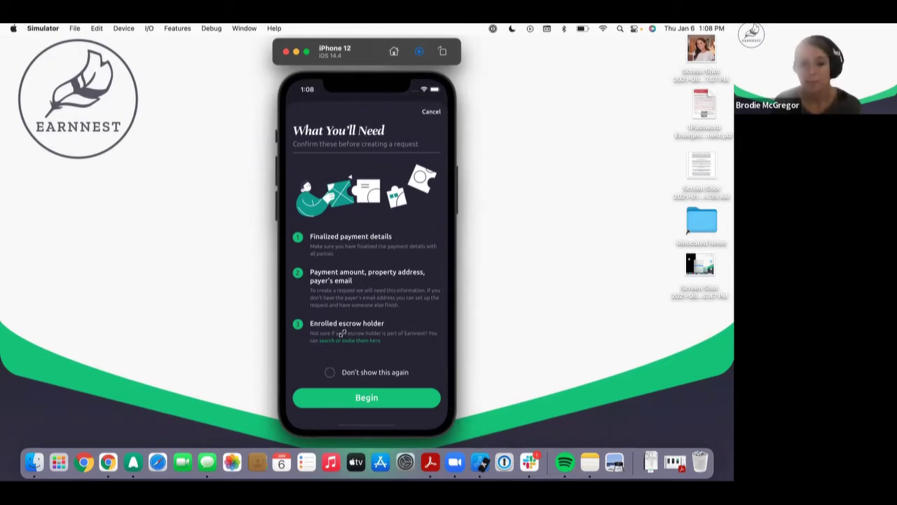
click(370, 397)
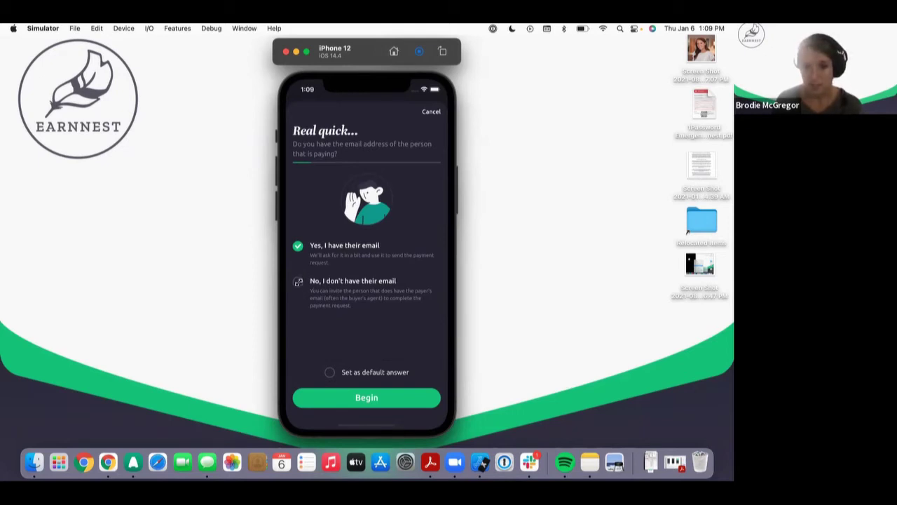
click(298, 281)
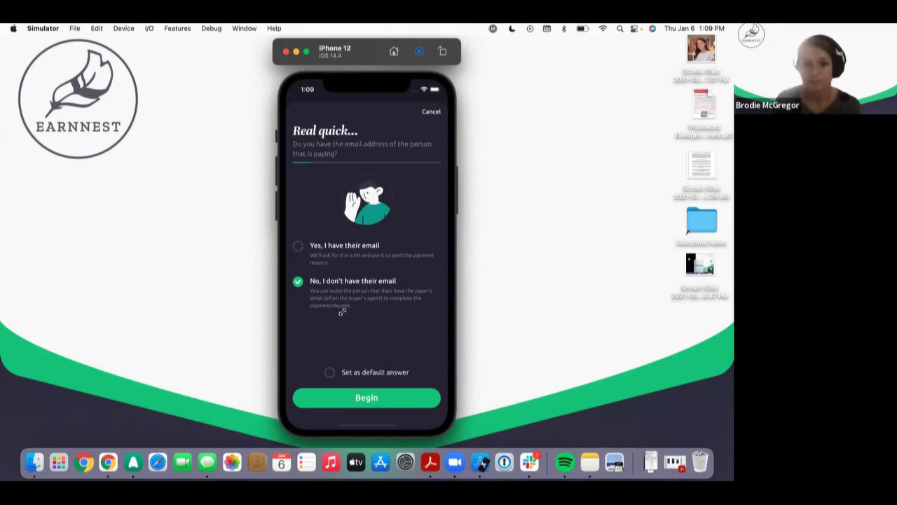
click(358, 397)
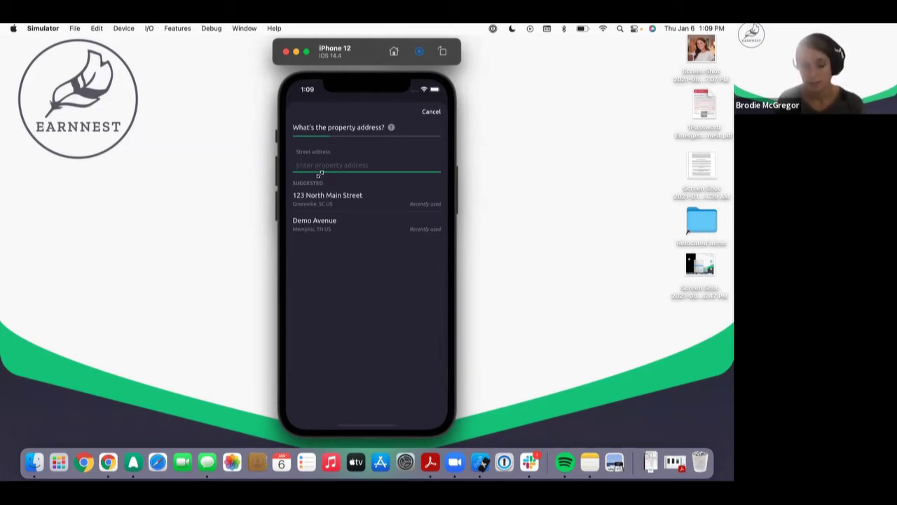
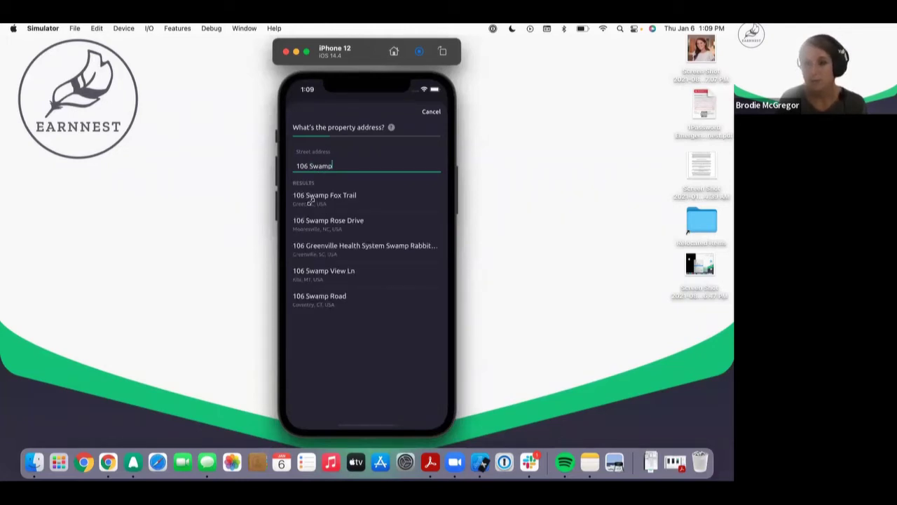
click(311, 199)
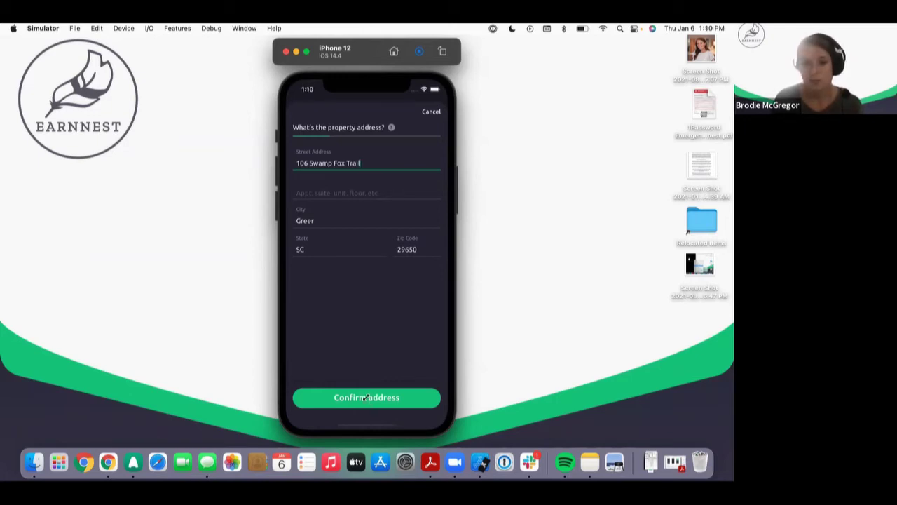
click(366, 398)
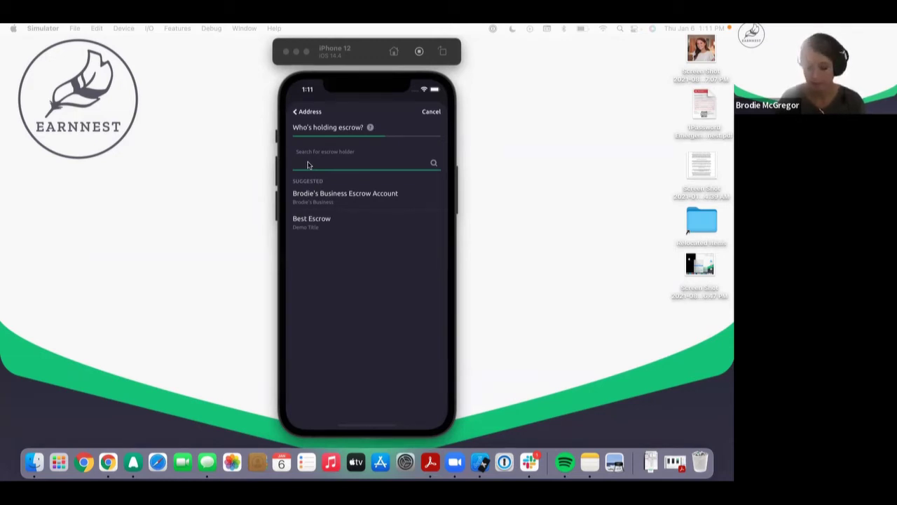
Step: Search the escrow-holder field, clear it, and choose the suggested business escrow account
click(308, 164)
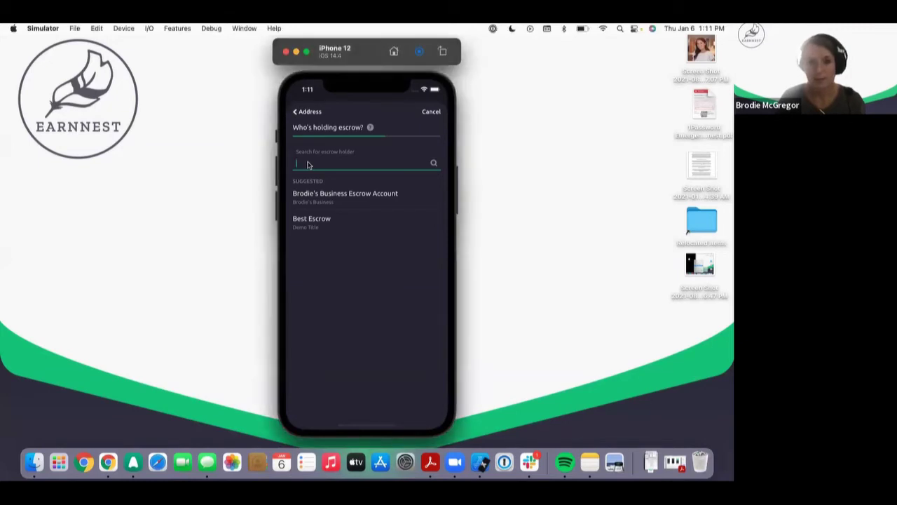
text(Kwrdl)
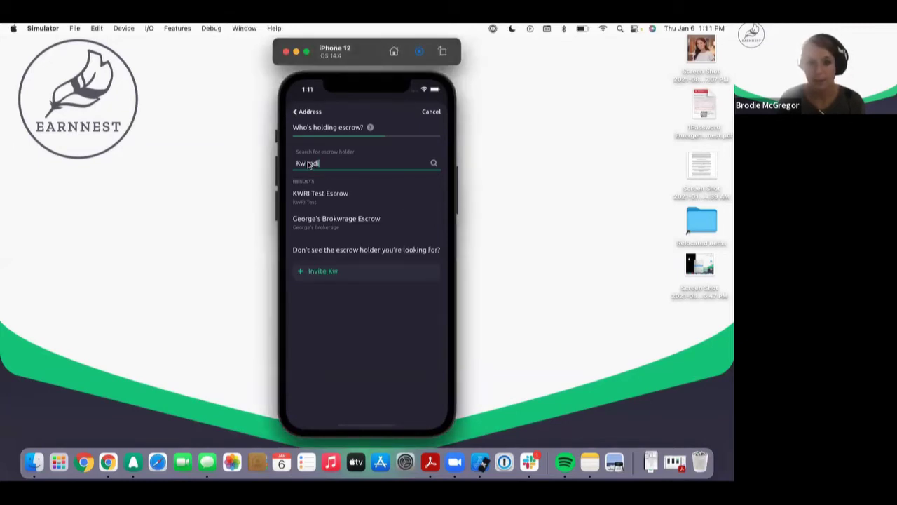
key(BackSpace)
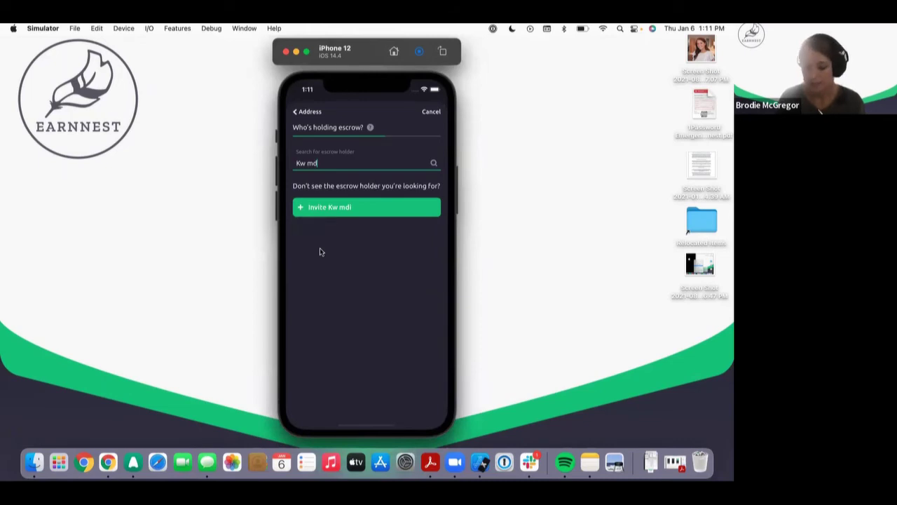
text(ed)
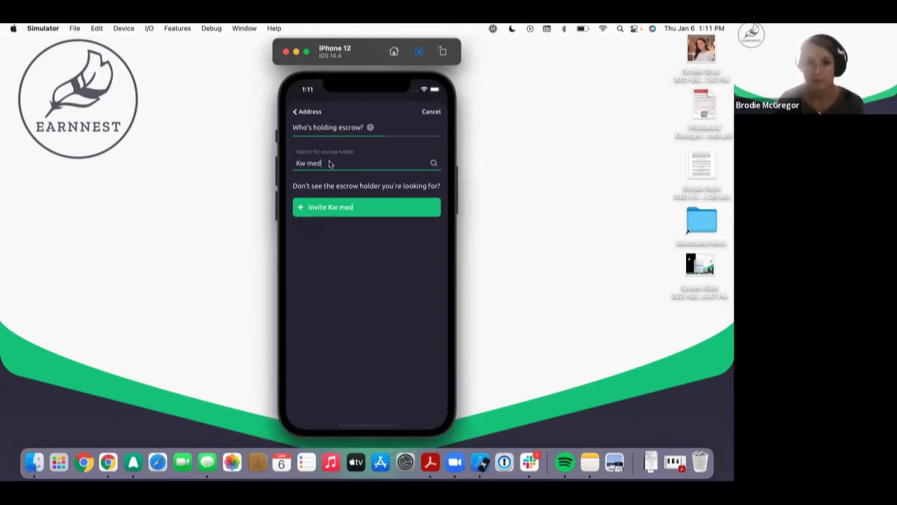
text(ia)
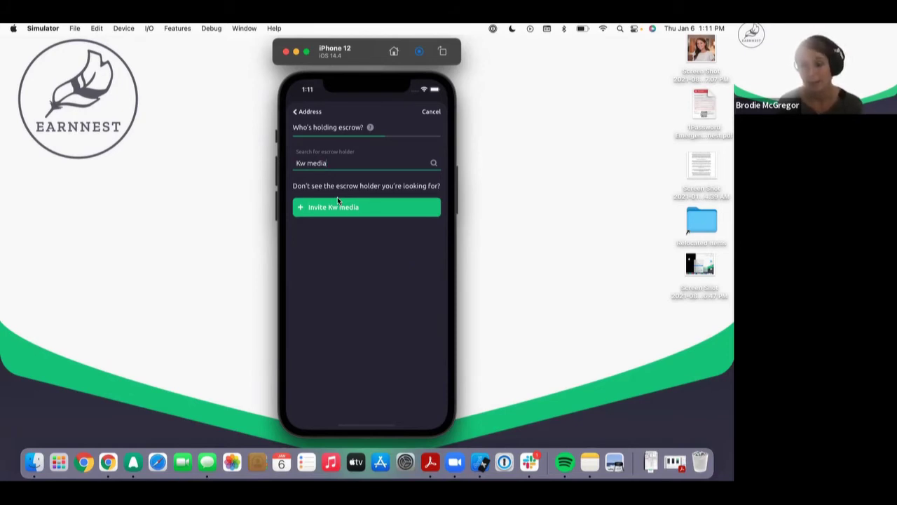
key(BackSpace)
key(BackSpace)
key(BackSpace)
key(BackSpace)
key(BackSpace)
key(BackSpace)
key(BackSpace)
key(BackSpace)
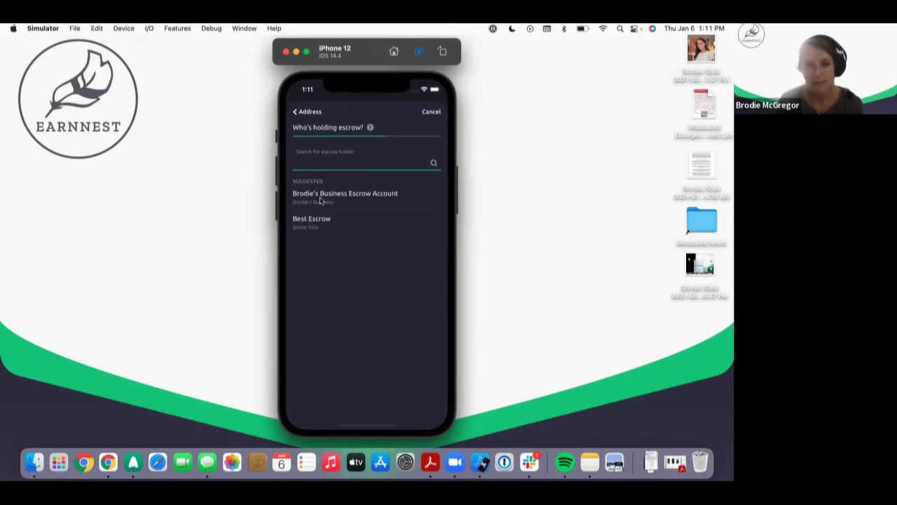
click(321, 201)
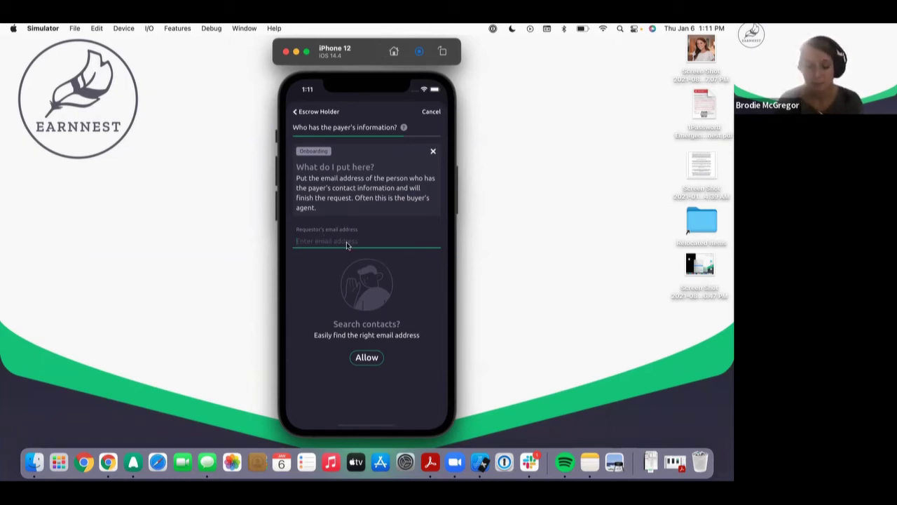
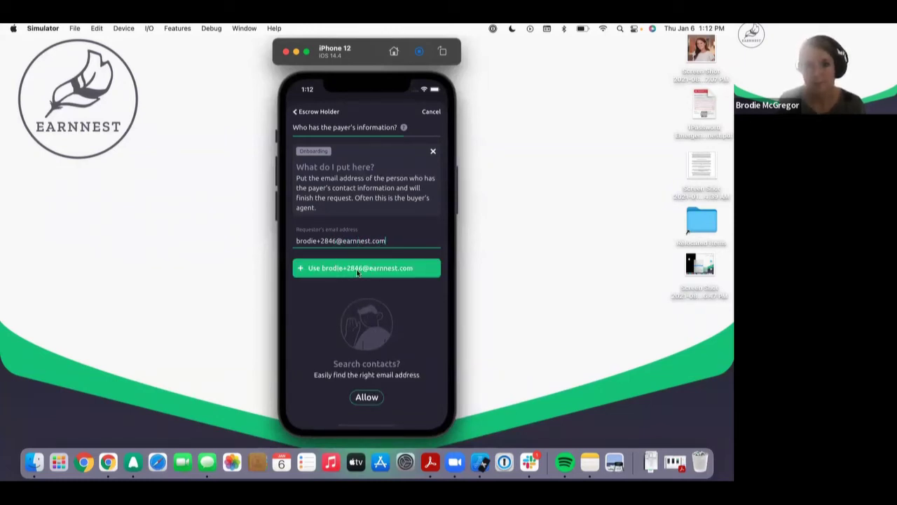
Step: Enter the requestor's earnnest.com email address and accept it as the requestor
click(357, 271)
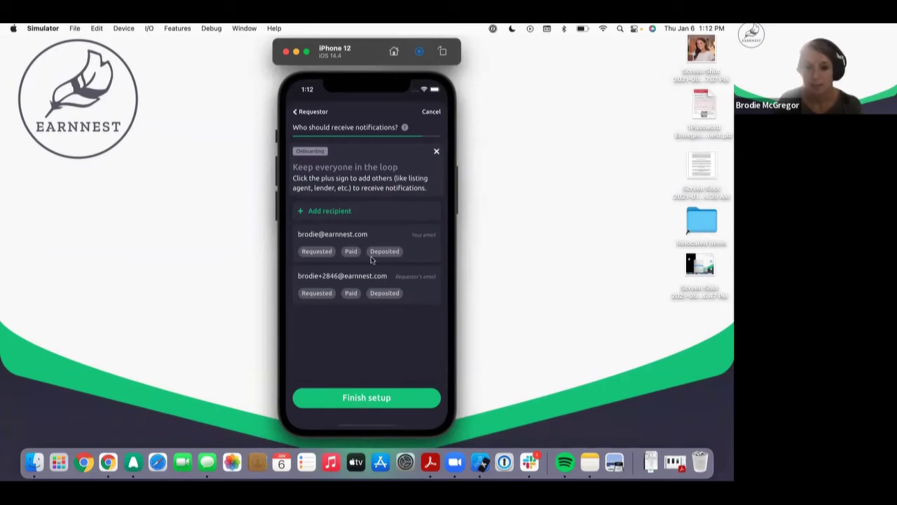
Step: Accept the listed notification recipients and finish setup
click(367, 398)
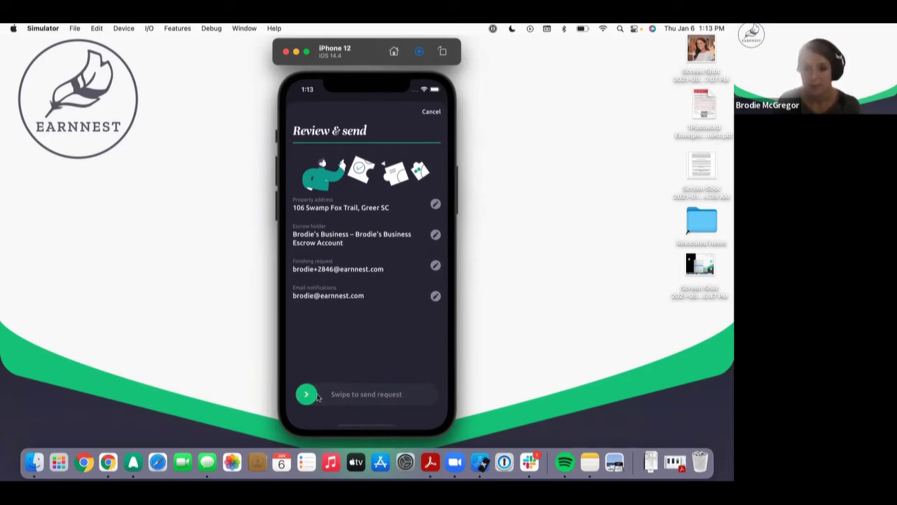
Step: Swipe the send slider to send the payment request
drag(304, 397, 476, 407)
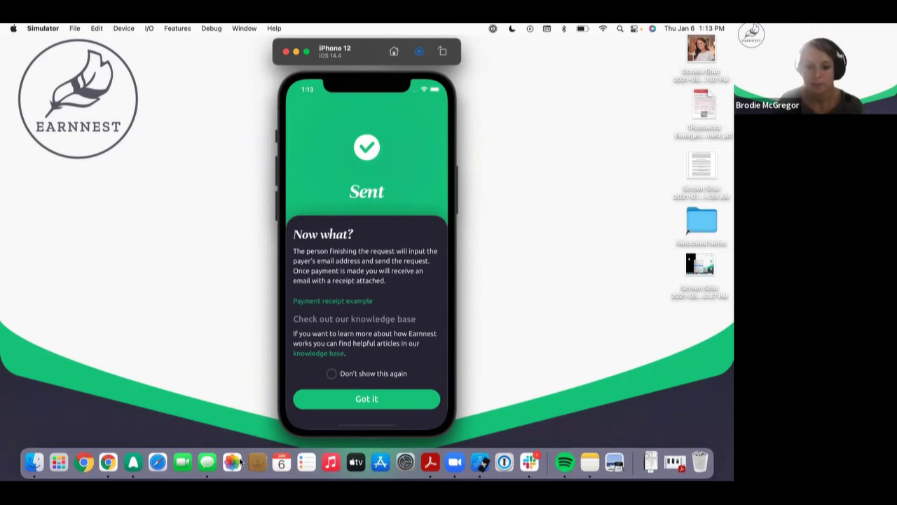
Step: Dismiss the Now what? guidance and bring the Gmail invitation email over the Simulator
click(367, 398)
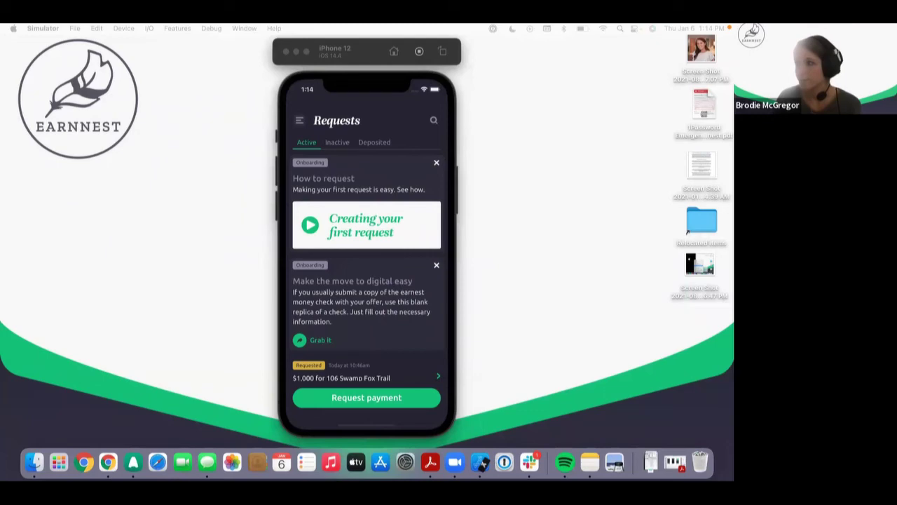
drag(733, 46, 451, 50)
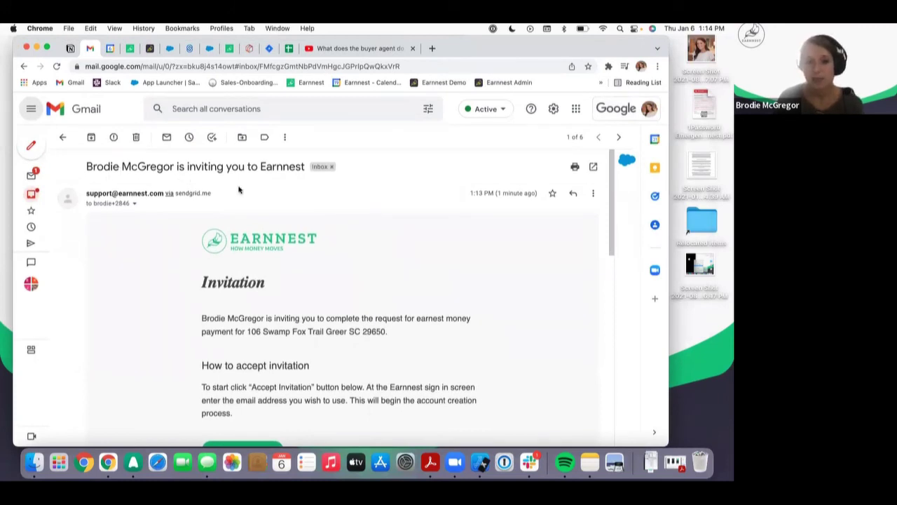
scroll(267, 327, down, 3)
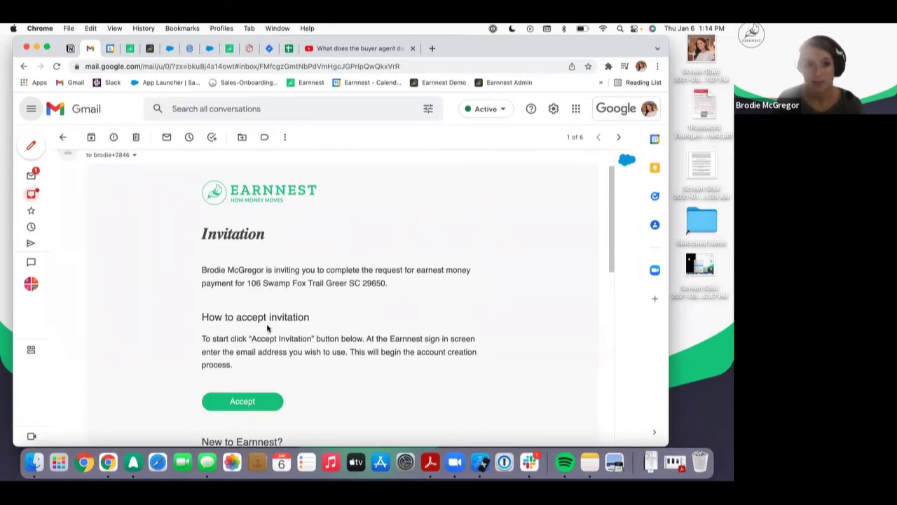
scroll(267, 327, up, 1)
scroll(267, 327, down, 1)
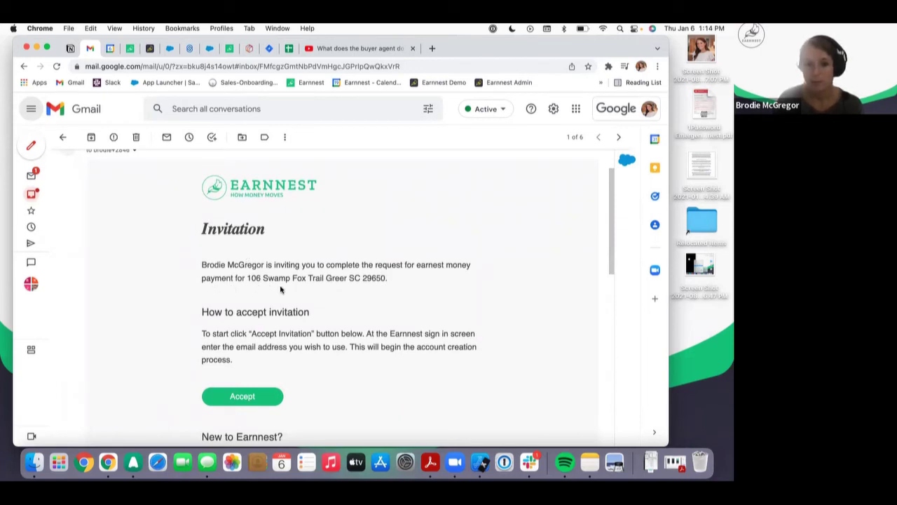
scroll(280, 284, down, 3)
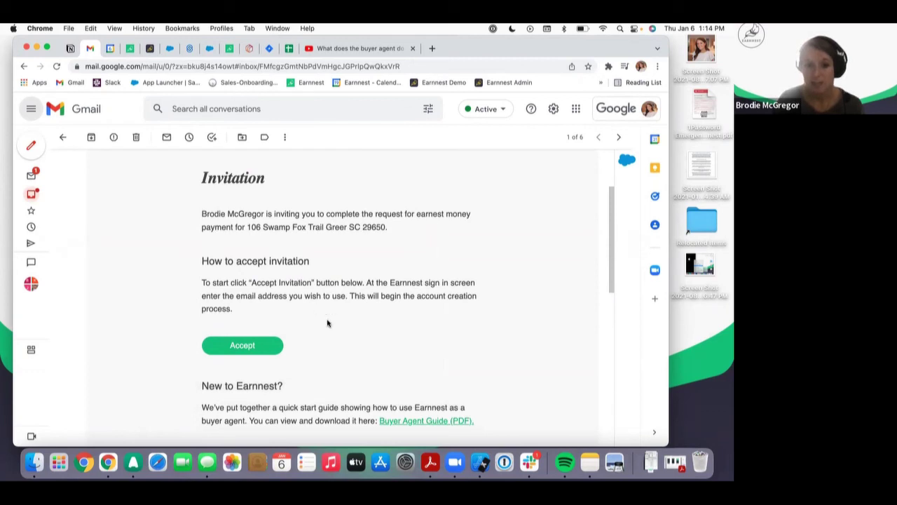
scroll(327, 323, down, 1)
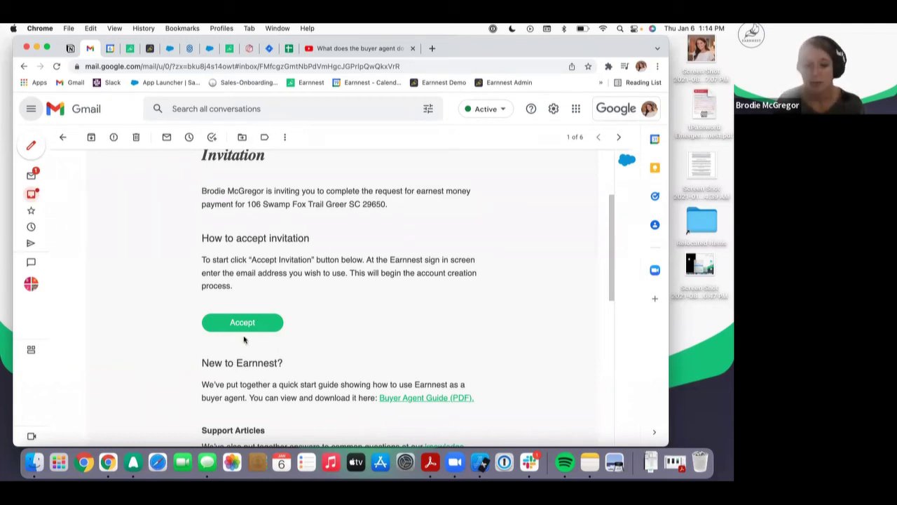
scroll(275, 354, down, 3)
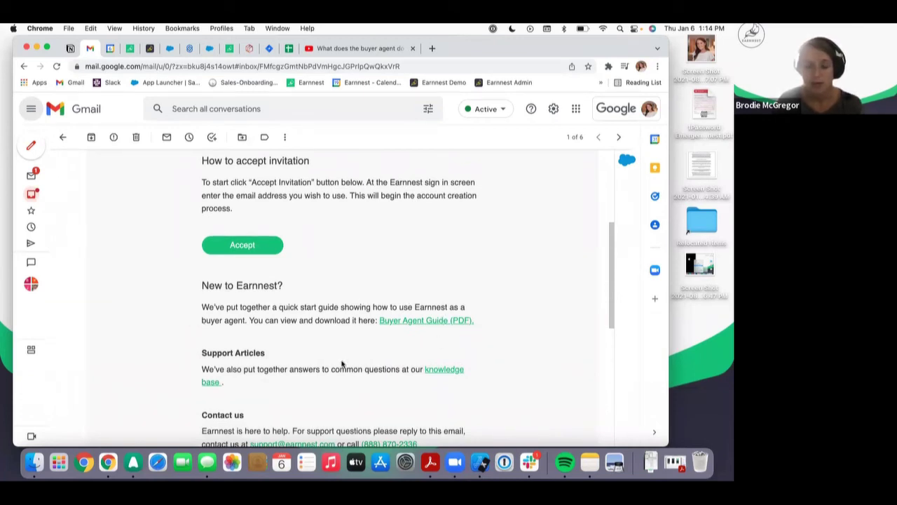
scroll(248, 317, down, 1)
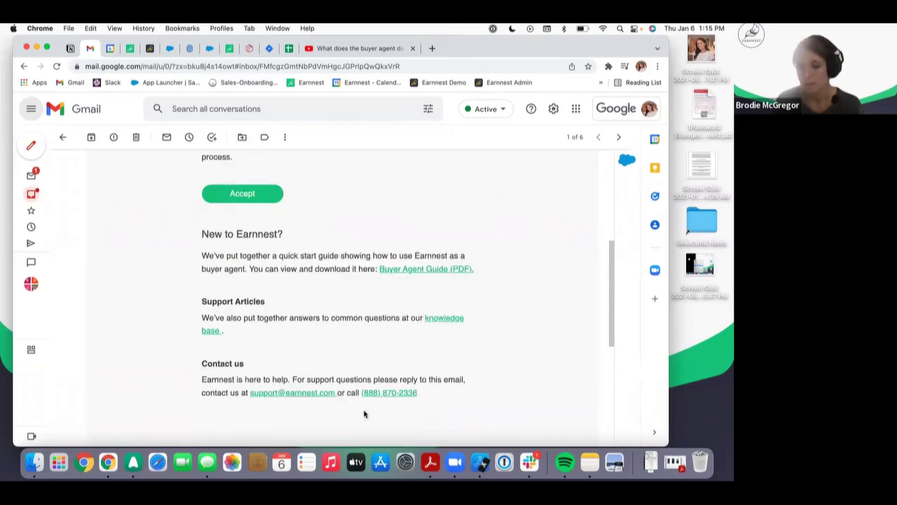
scroll(324, 313, up, 1)
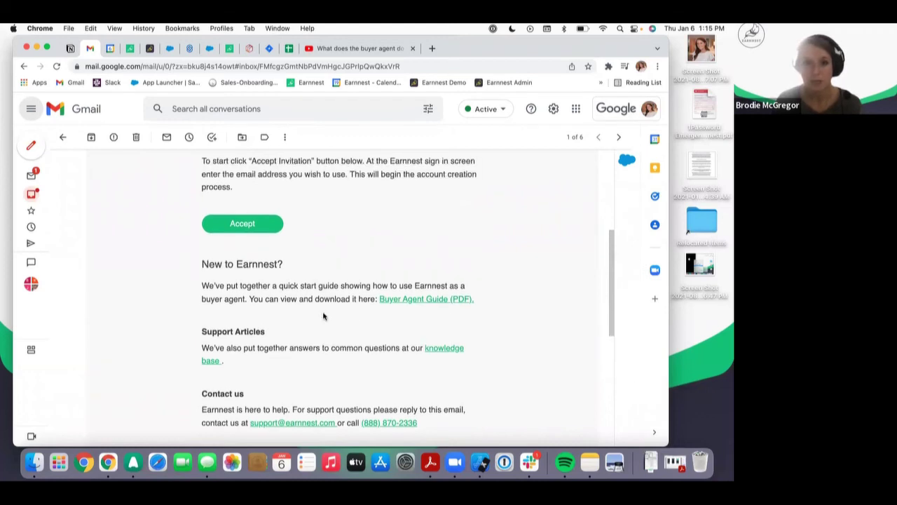
Step: Play the Earnnest buyer-agent tutorial video full screen on YouTube
click(332, 49)
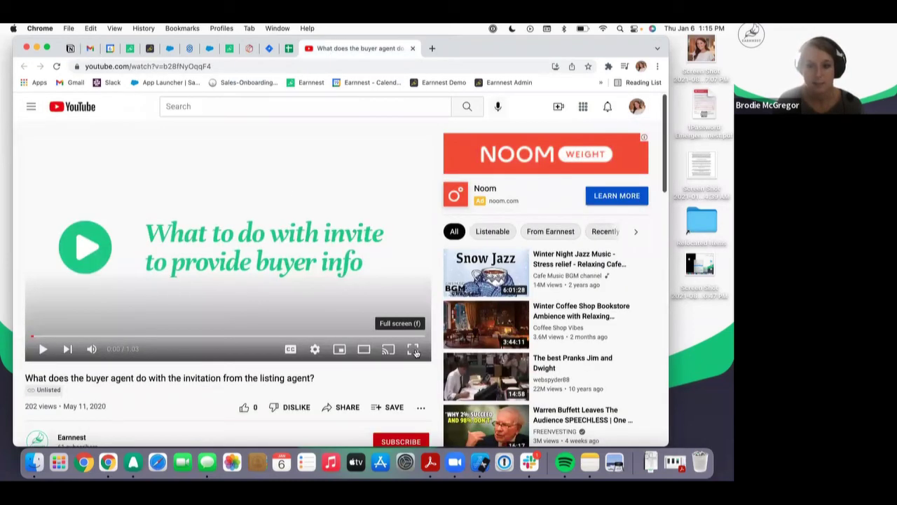
click(414, 349)
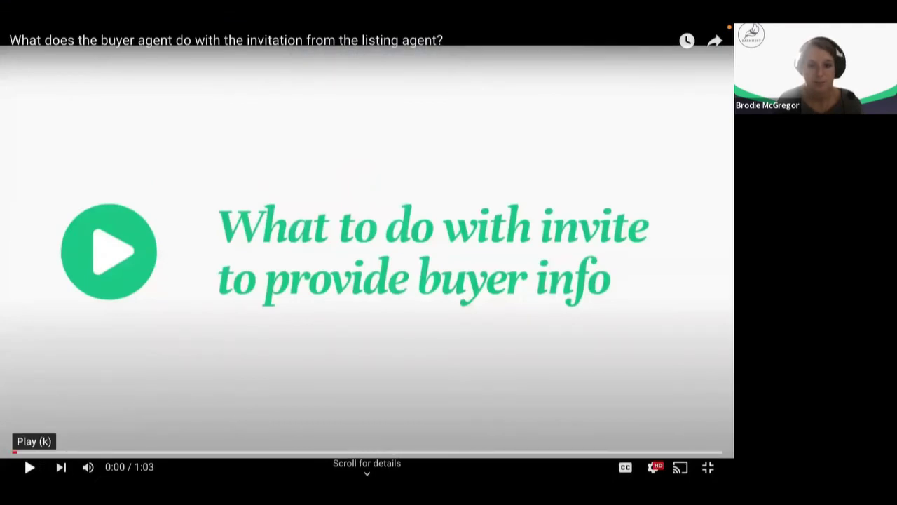
click(29, 467)
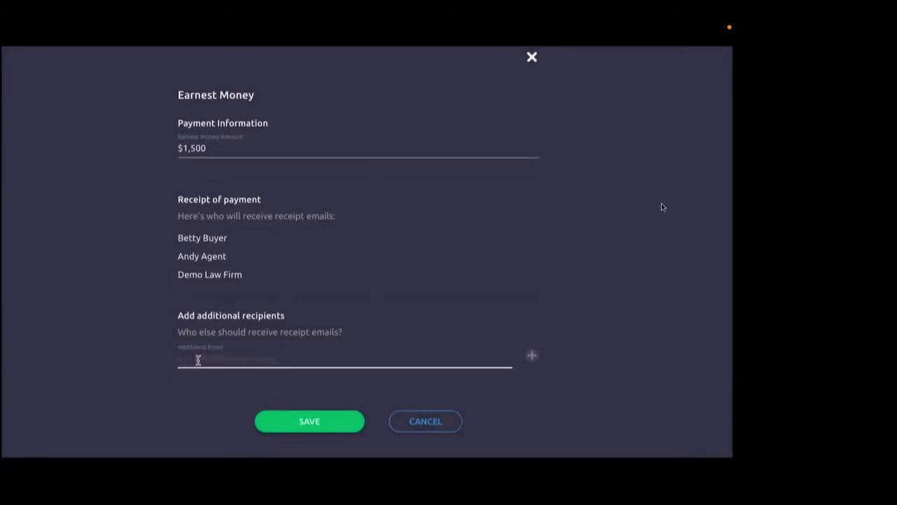
mouse_move(661, 207)
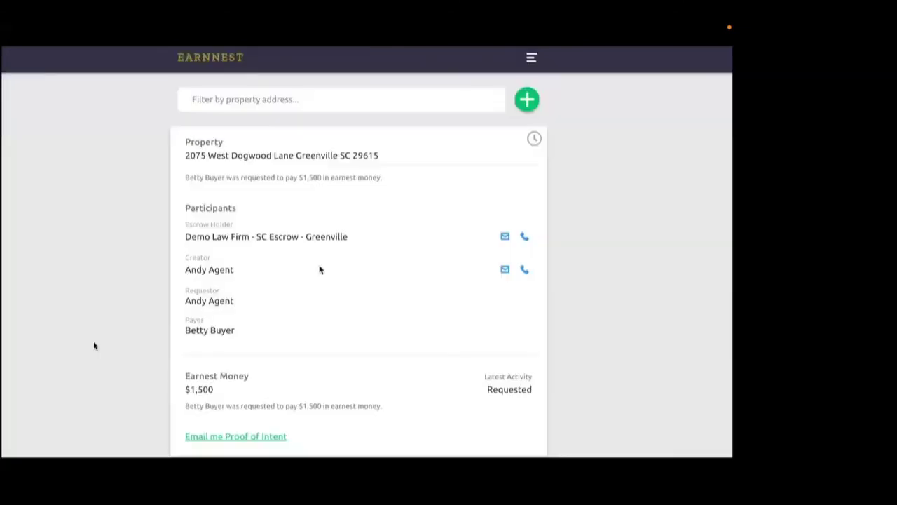
mouse_move(28, 412)
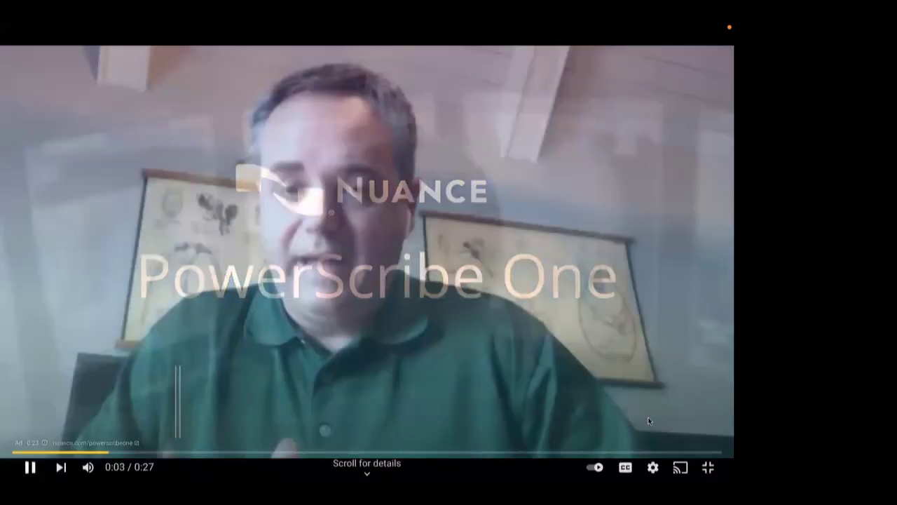
Step: Pause the ad that followed the tutorial video
click(649, 420)
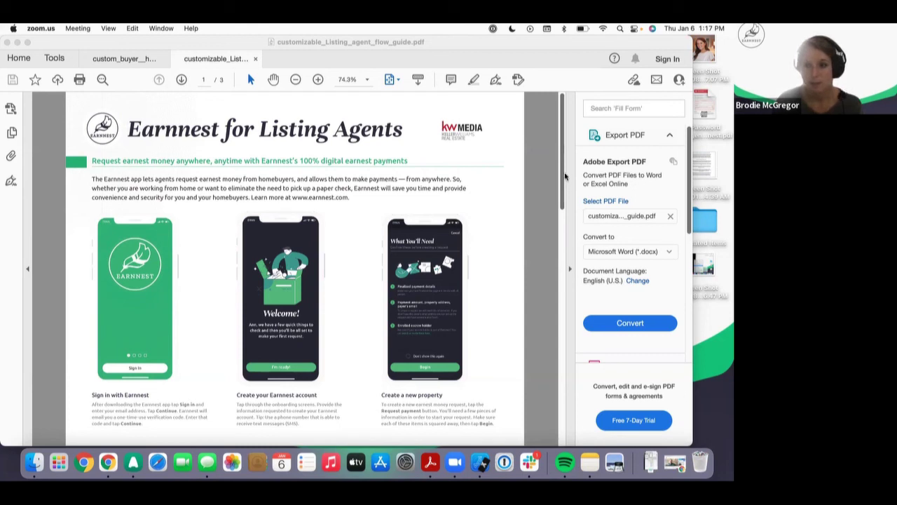
drag(564, 179, 545, 262)
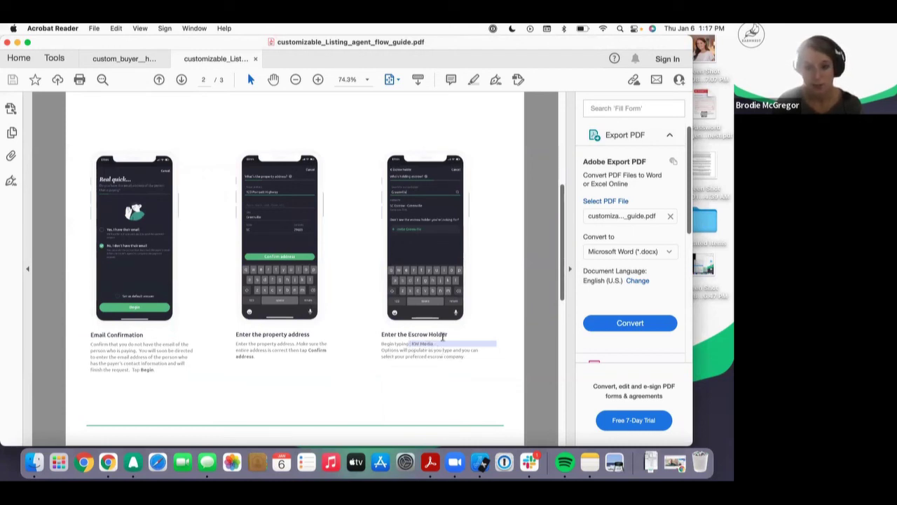
scroll(443, 337, down, 10)
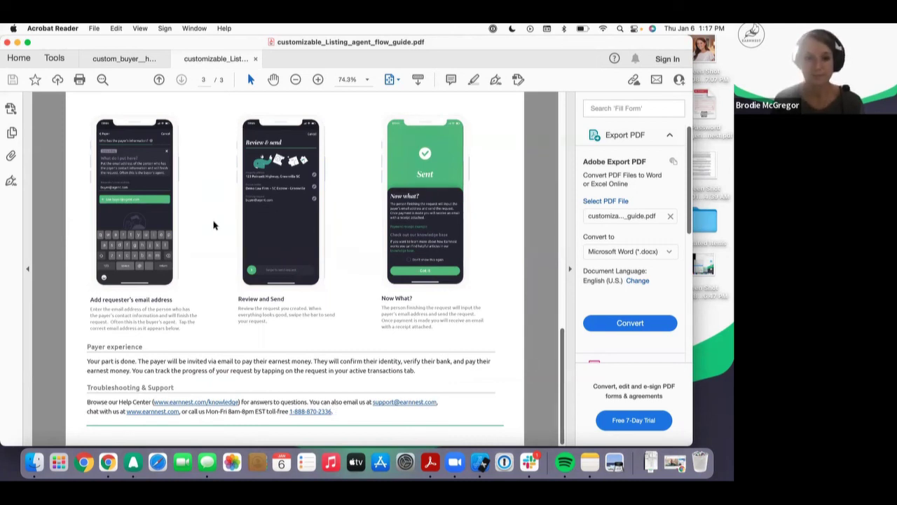
scroll(215, 225, up, 10)
scroll(215, 225, up, 5)
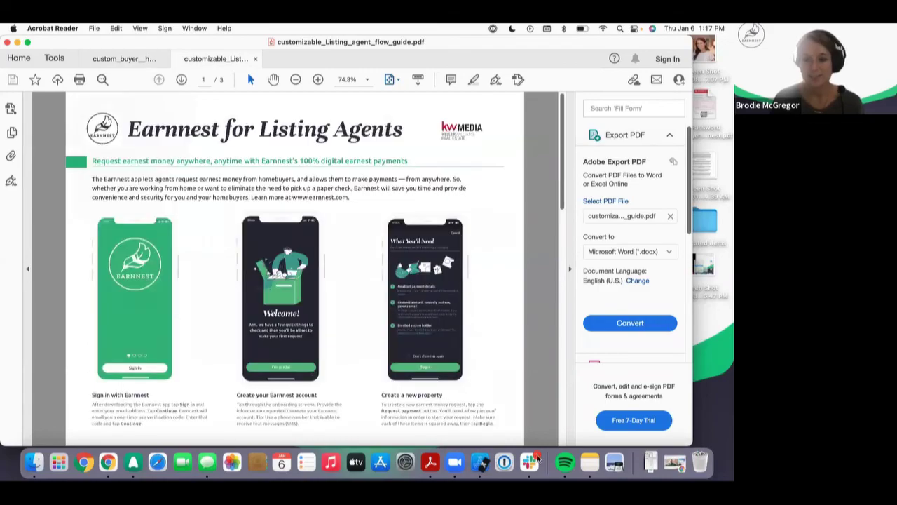